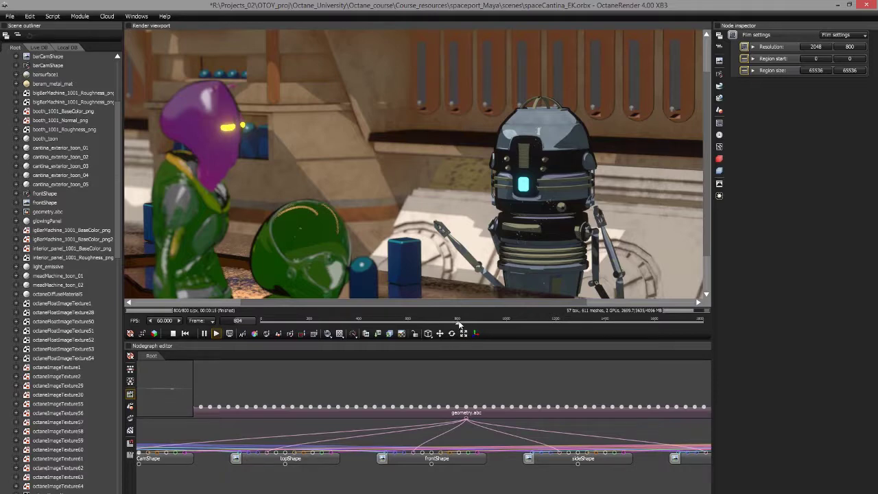
Scrub the Octane timeline to frame 442 for a wide shot of the bar and both characters.
drag(455, 321, 368, 323)
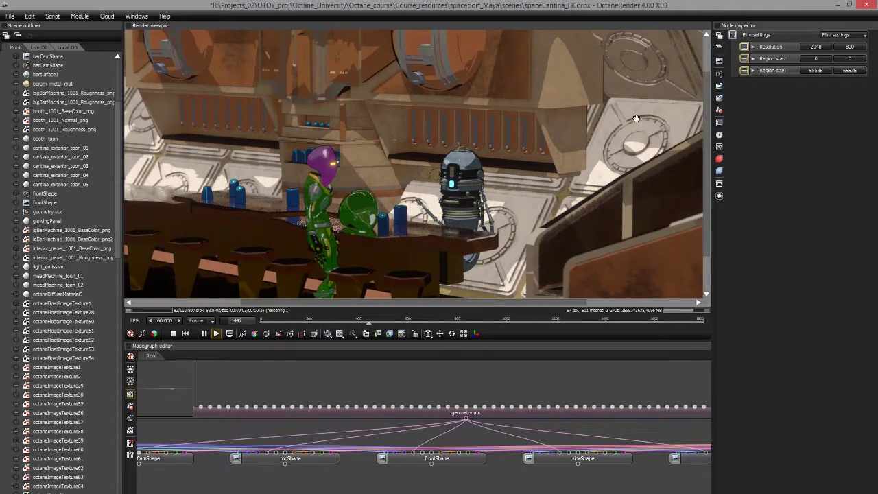
Back in Maya, select barbot in the Outliner, play the animation and scrub backwards.
click(838, 9)
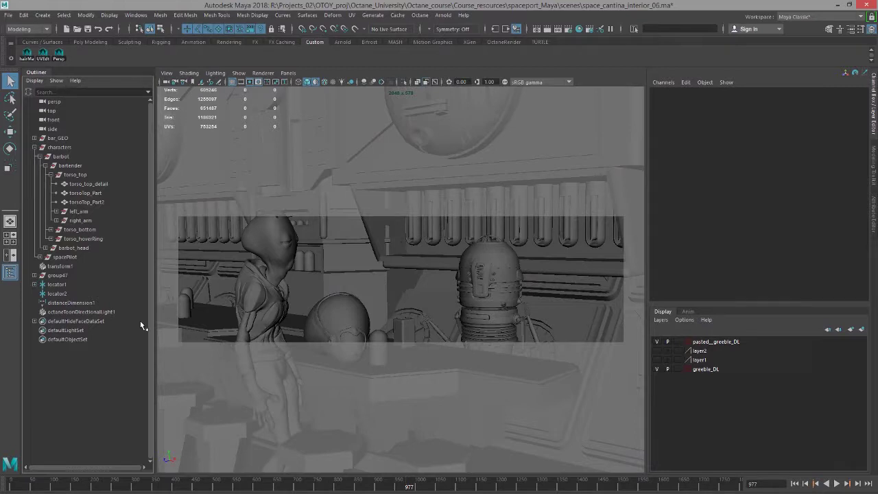
click(67, 157)
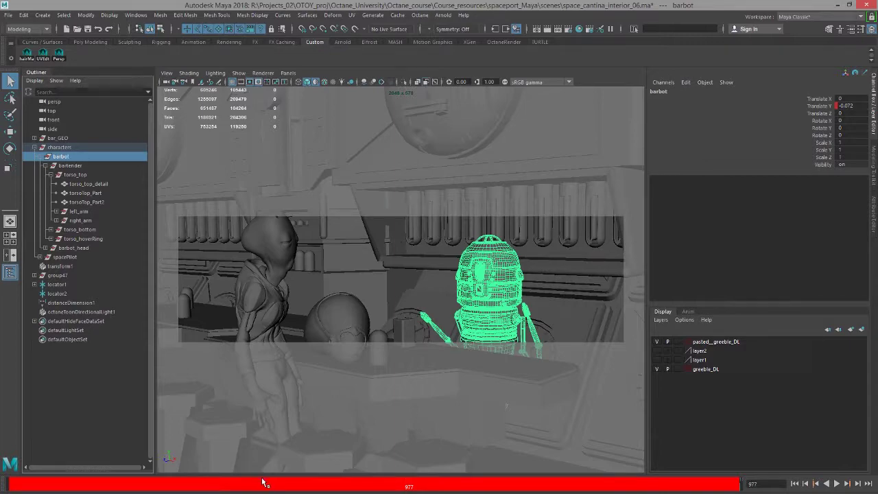
key(alt+v)
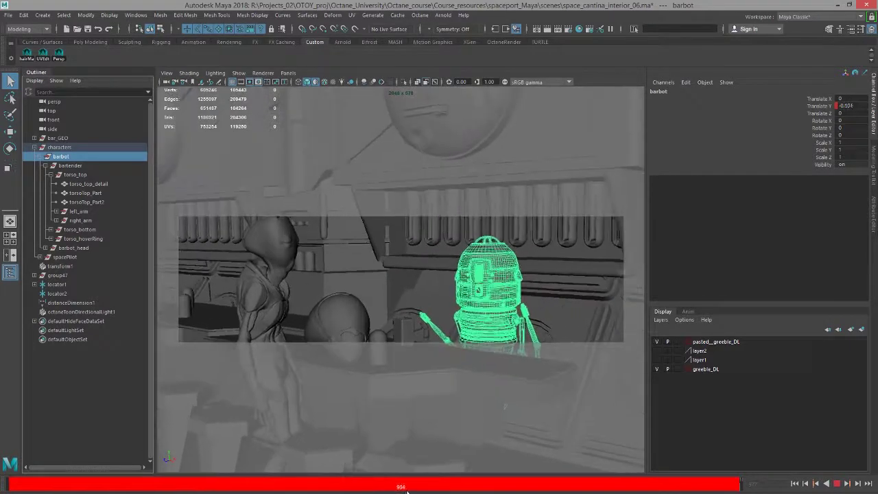
drag(411, 490, 389, 486)
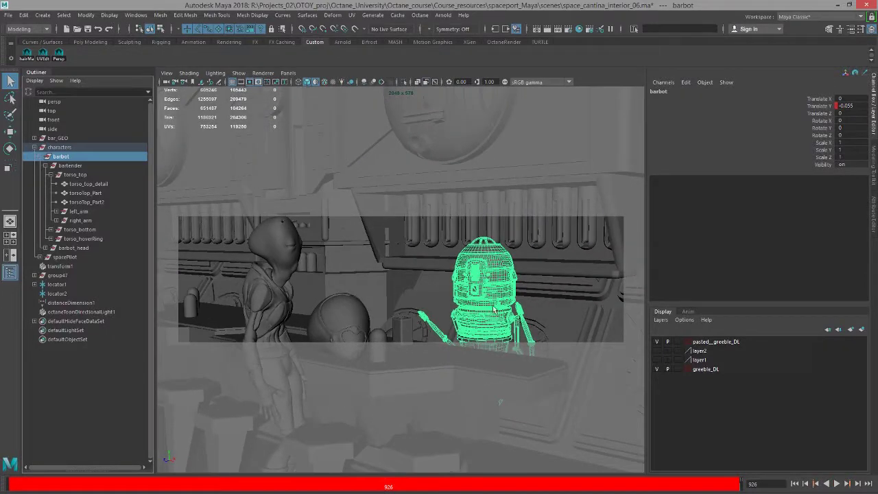
Pick barbot's Translate Y channel, replay, and scrub back to around frame 930.
click(818, 106)
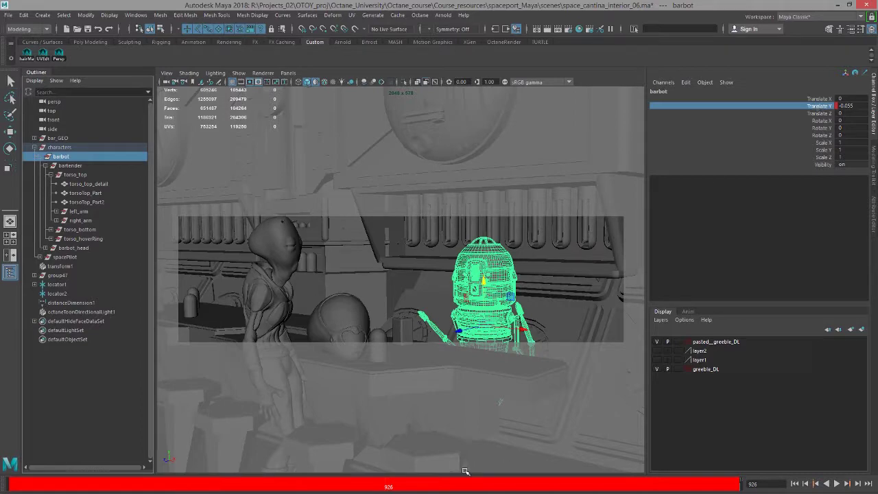
key(alt+v)
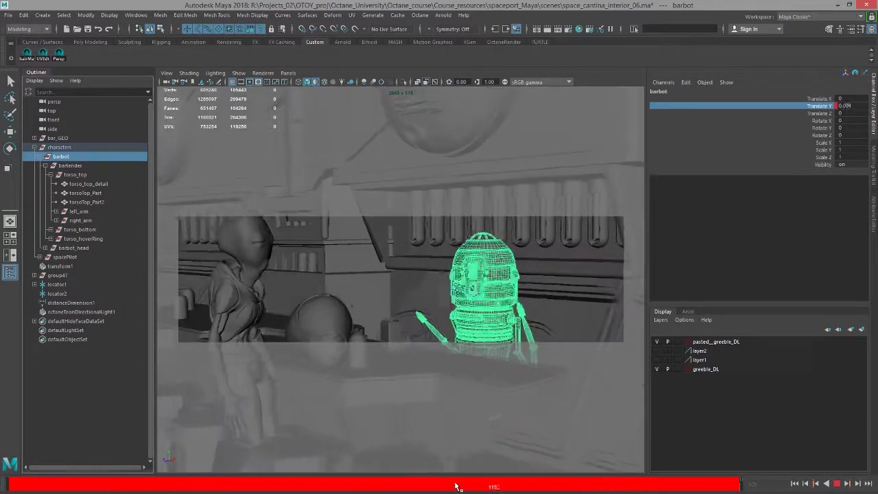
mouse_move(452, 486)
mouse_down()
mouse_move(313, 483)
mouse_move(490, 484)
mouse_move(442, 485)
mouse_up()
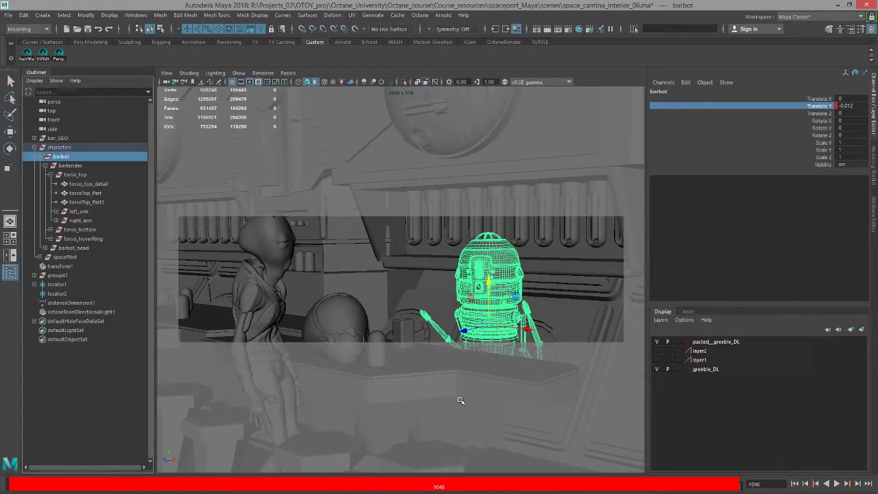
drag(439, 488, 371, 488)
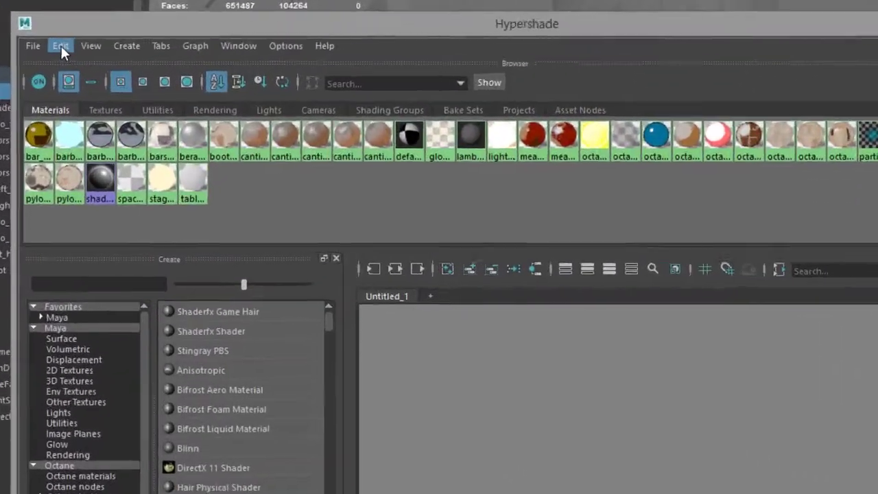
Open and dismiss the Hypershade Edit menu, then drag the Hypershade window aside.
click(103, 125)
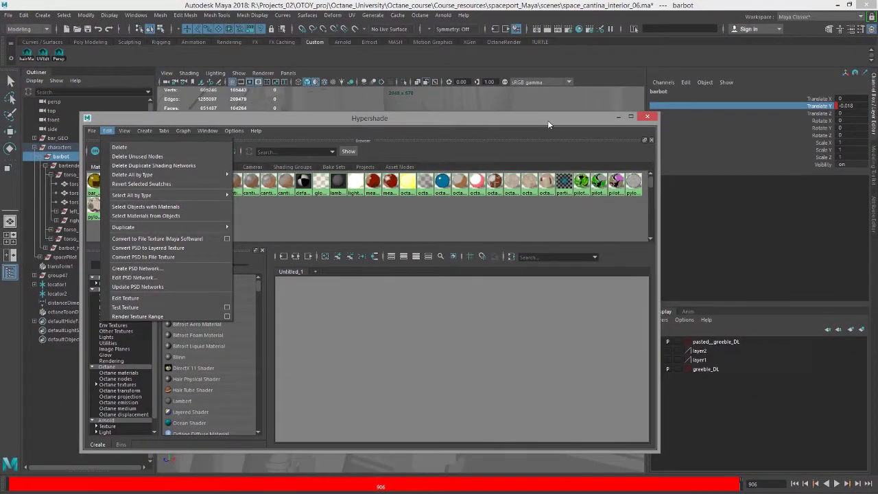
click(471, 149)
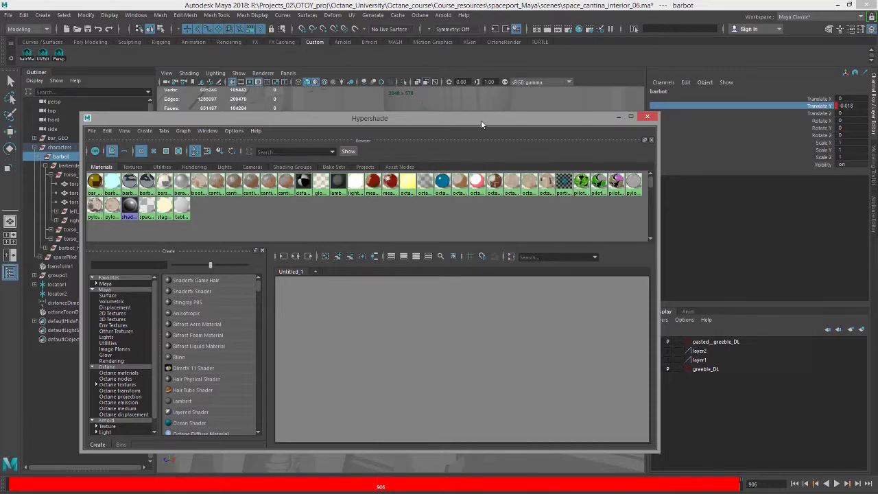
drag(481, 120, 0, 226)
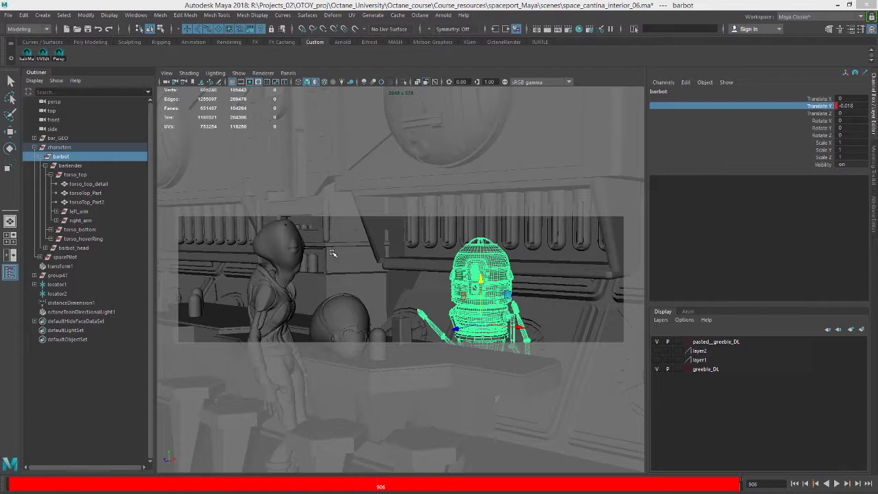
Open Render Settings and review frames 1–1800 and the 2048×578 resolution.
click(135, 14)
mouse_move(159, 76)
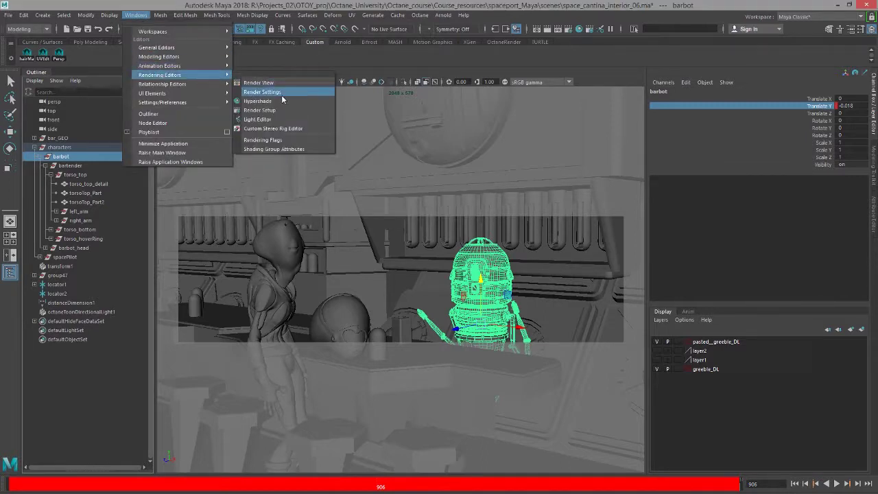
click(261, 92)
drag(349, 156, 340, 46)
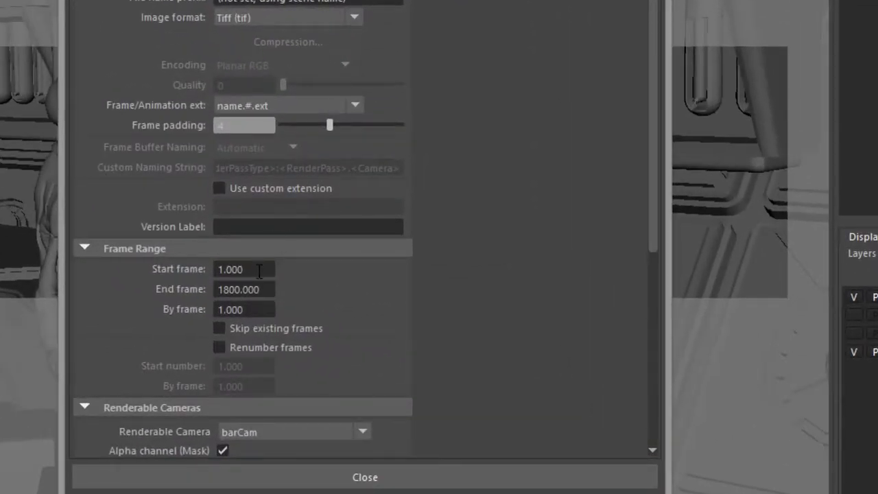
double_click(271, 279)
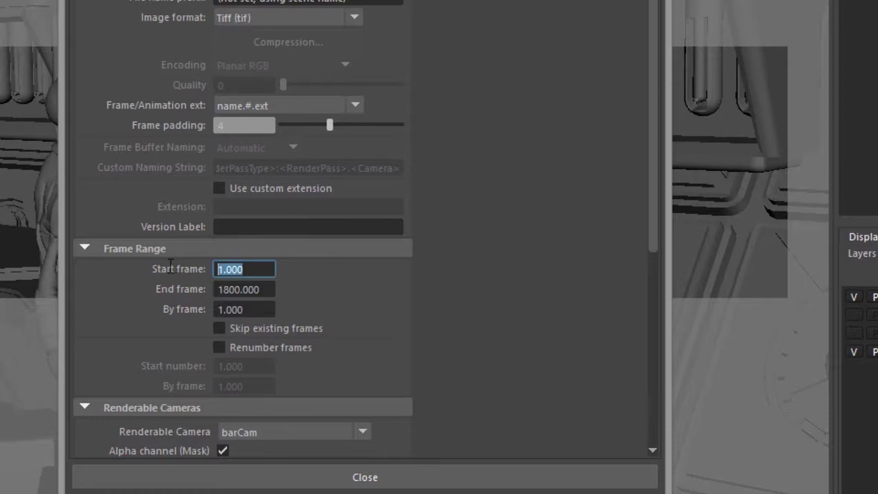
double_click(271, 288)
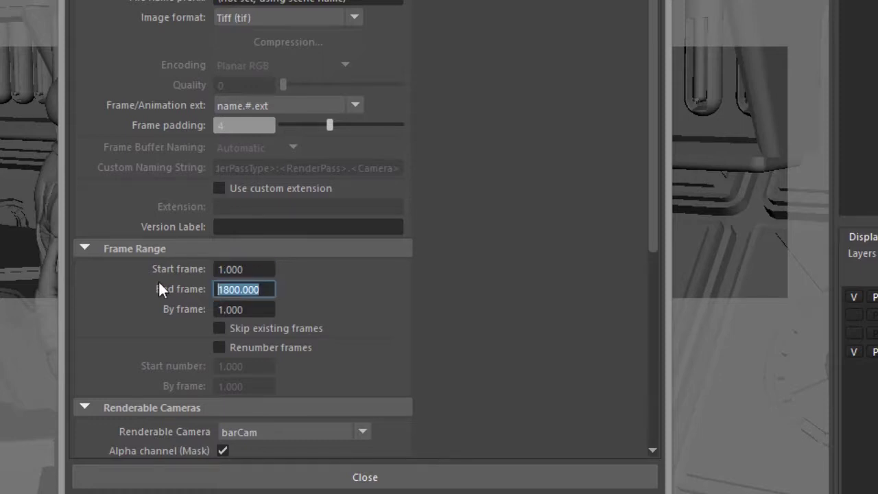
click(261, 271)
key(Tab)
scroll(367, 345, down, 4)
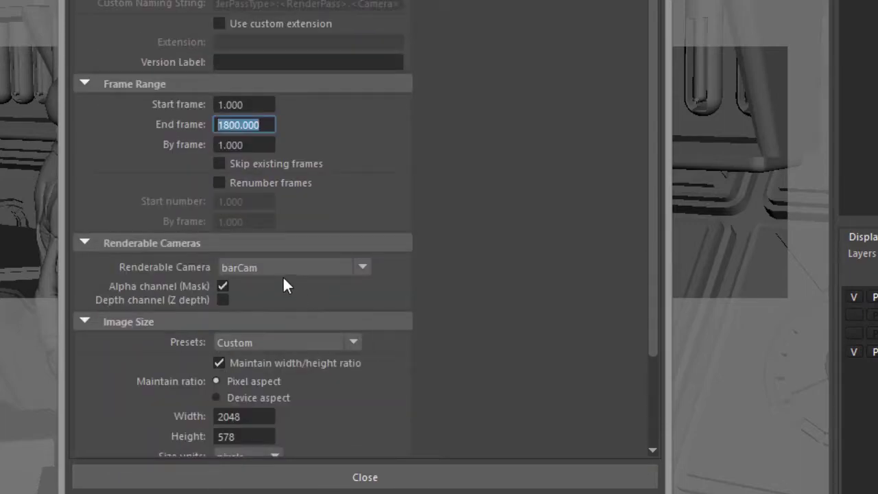
scroll(273, 271, down, 3)
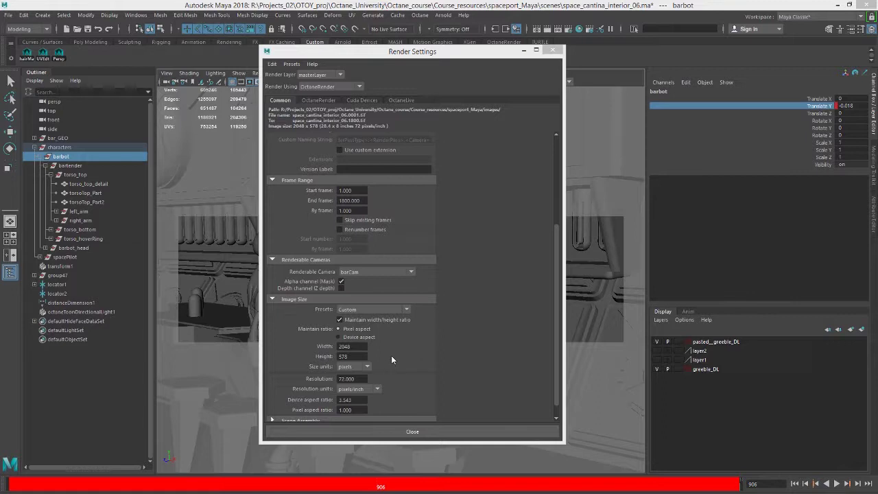
double_click(352, 346)
key(Tab)
Open Maya Preferences, view the Settings category, and close the window.
click(134, 15)
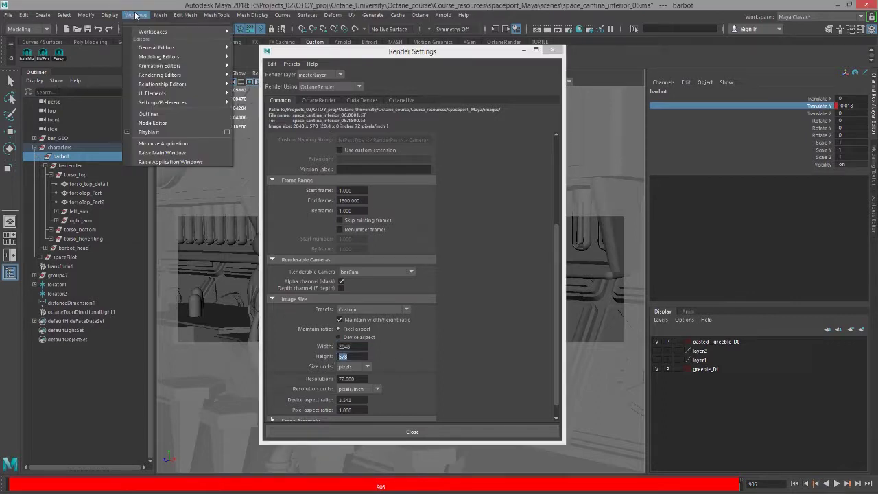
mouse_move(158, 75)
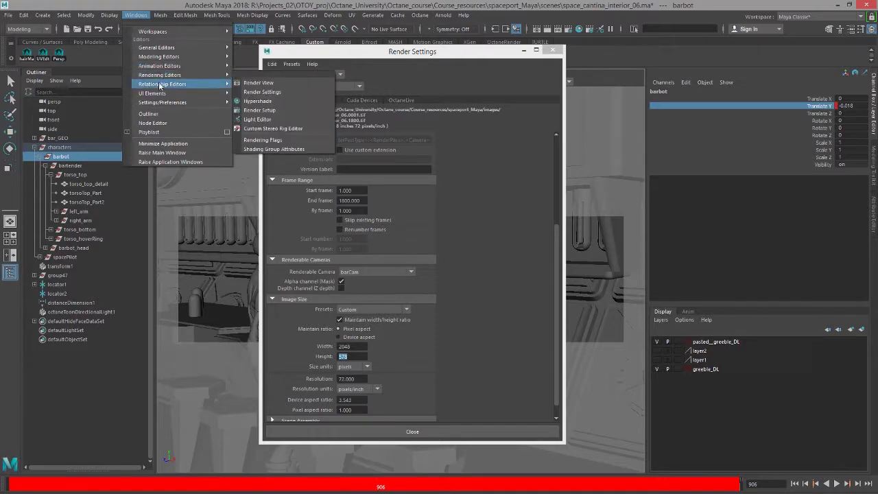
mouse_move(180, 103)
click(271, 112)
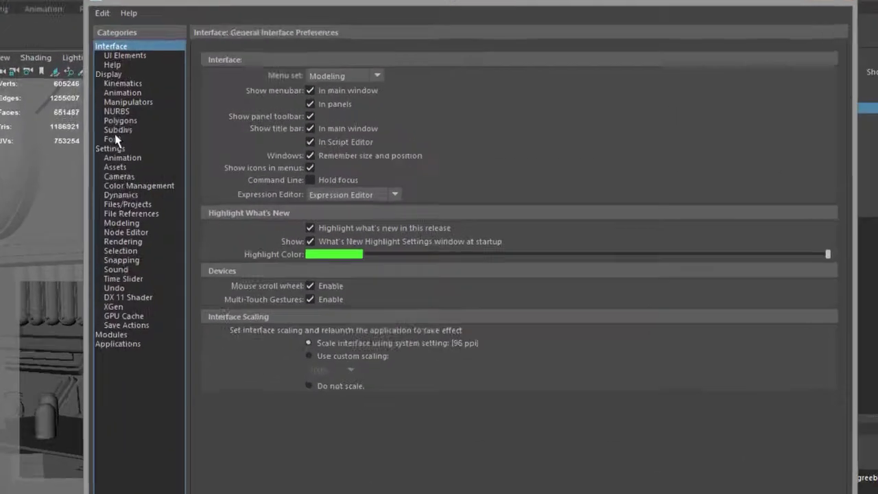
click(240, 140)
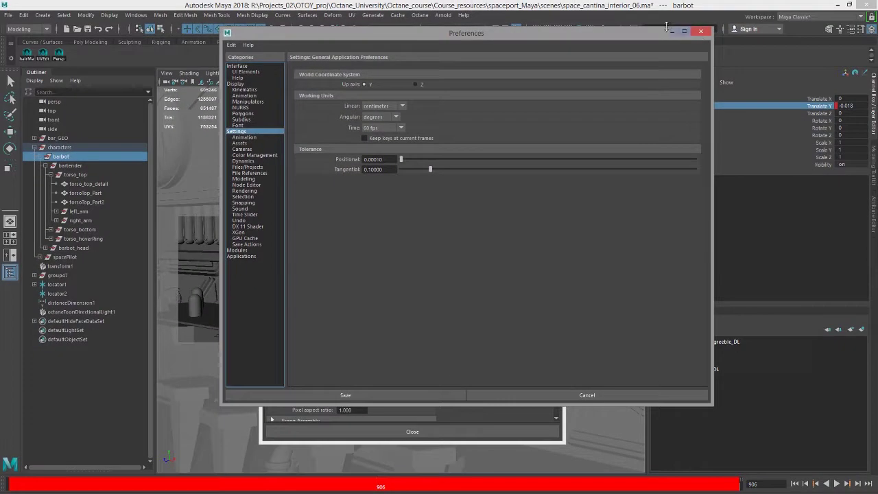
click(671, 30)
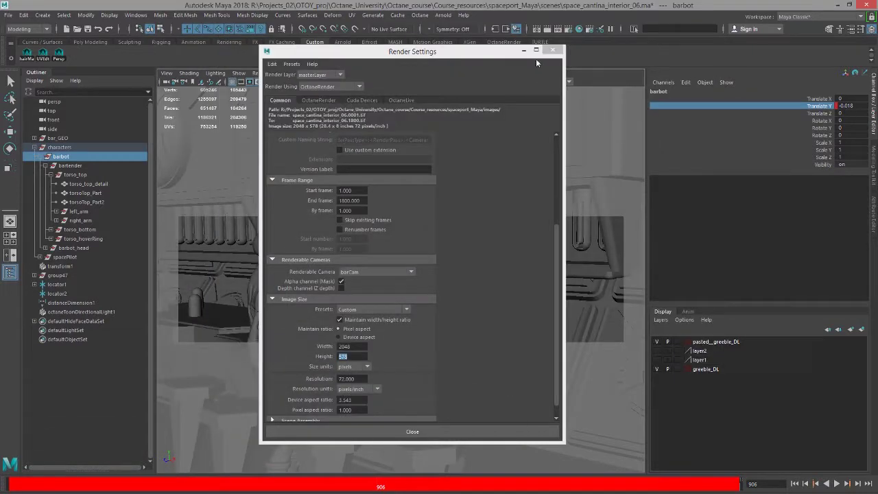
Close Render Settings and open the File > Export All option box.
click(557, 52)
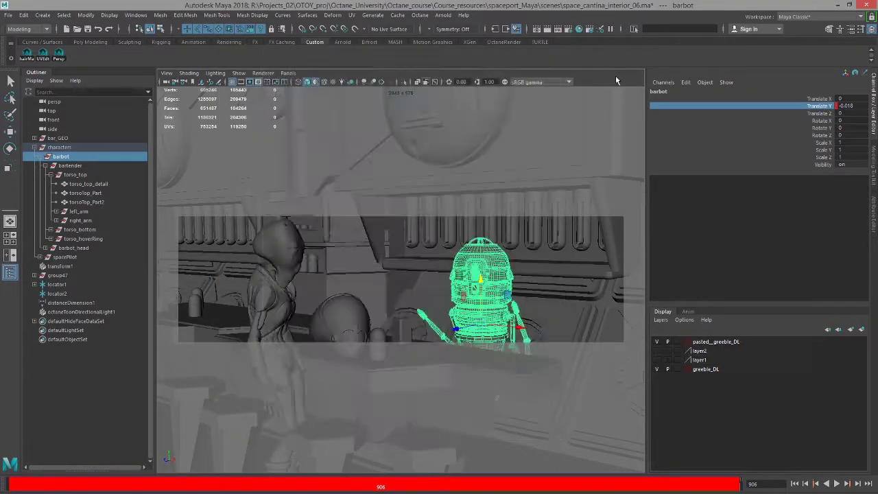
click(8, 17)
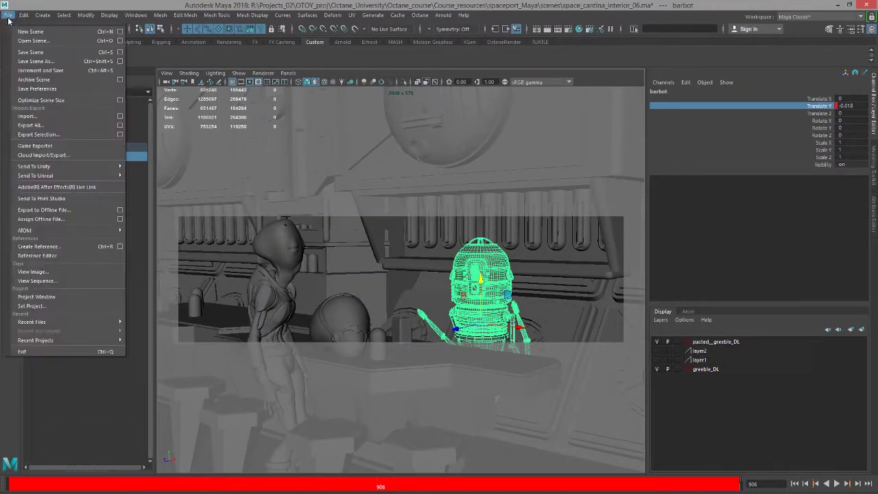
click(122, 125)
Set the export file type to OctaneRender animated scene, keeping Preserve references checked.
click(396, 226)
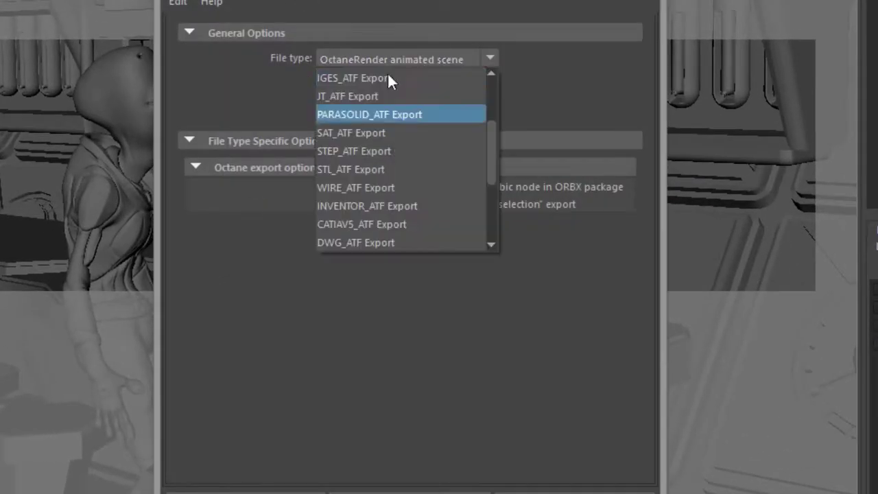
click(230, 66)
click(375, 57)
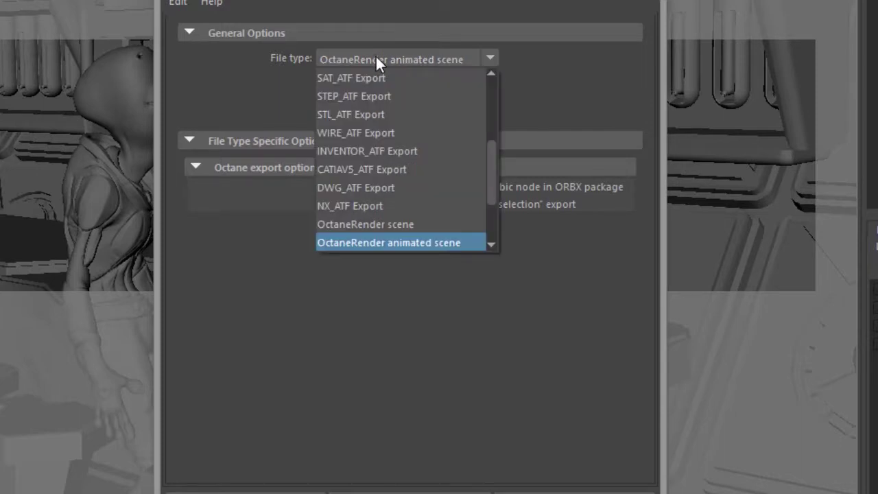
scroll(402, 181, down, 1)
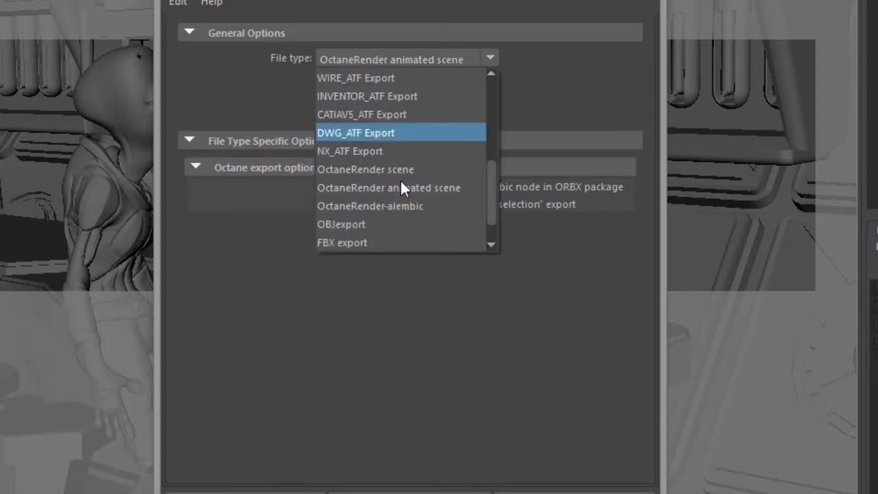
click(442, 189)
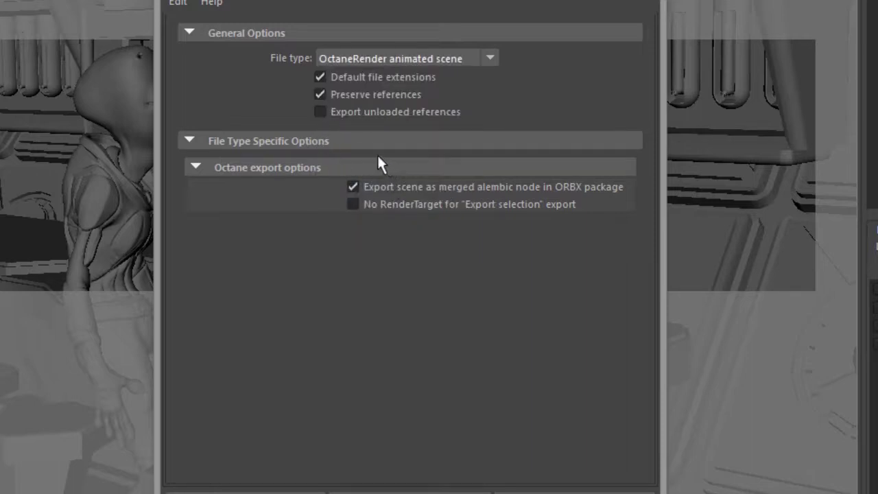
click(321, 94)
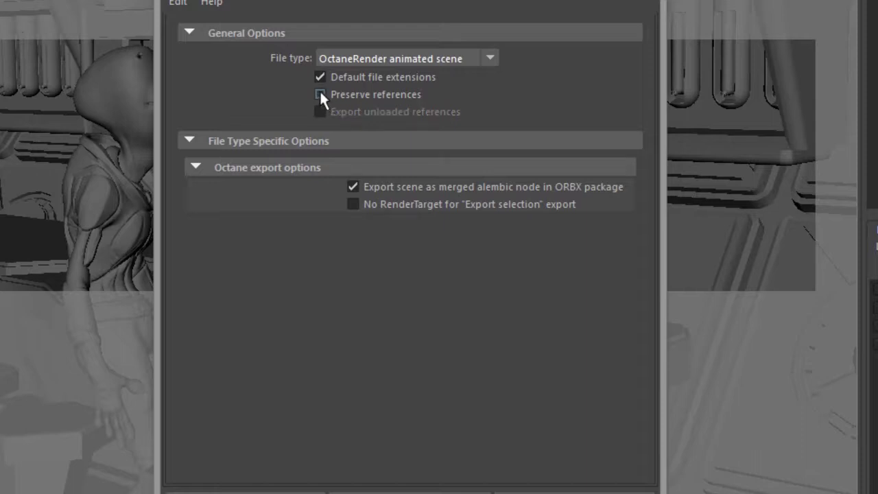
click(319, 94)
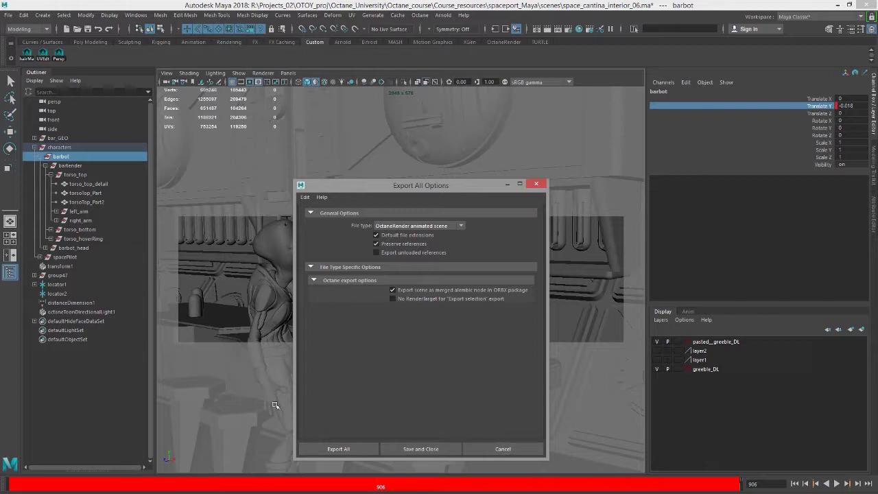
Export all to spaceCantina_EK.orbx in the scenes folder.
click(339, 449)
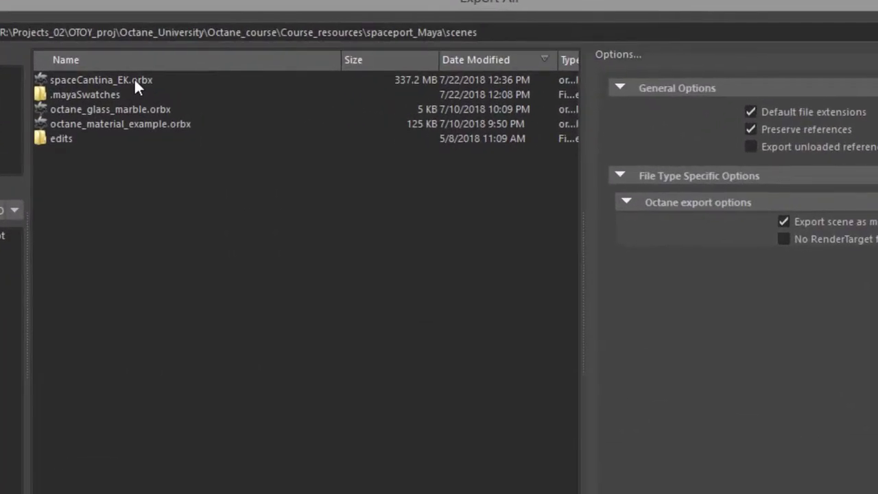
click(175, 122)
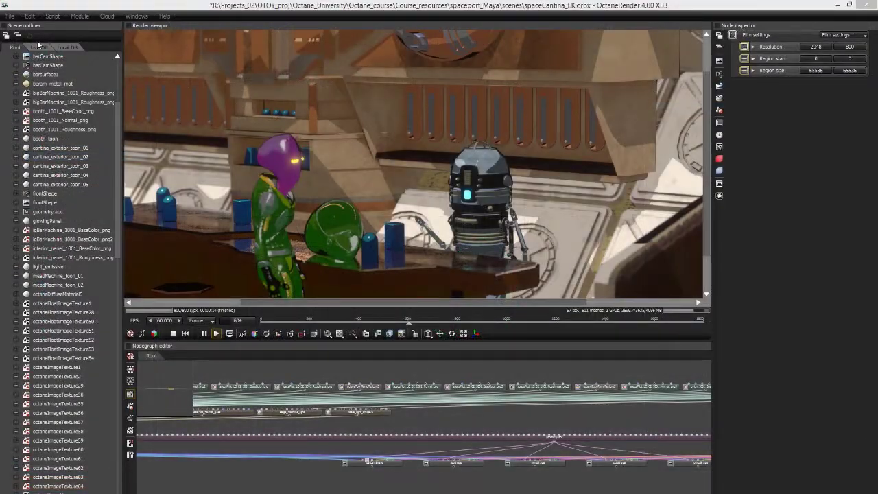
Open spaceCantina_EK.orbx in Octane without saving the current project, then scrub to frame 754.
click(11, 16)
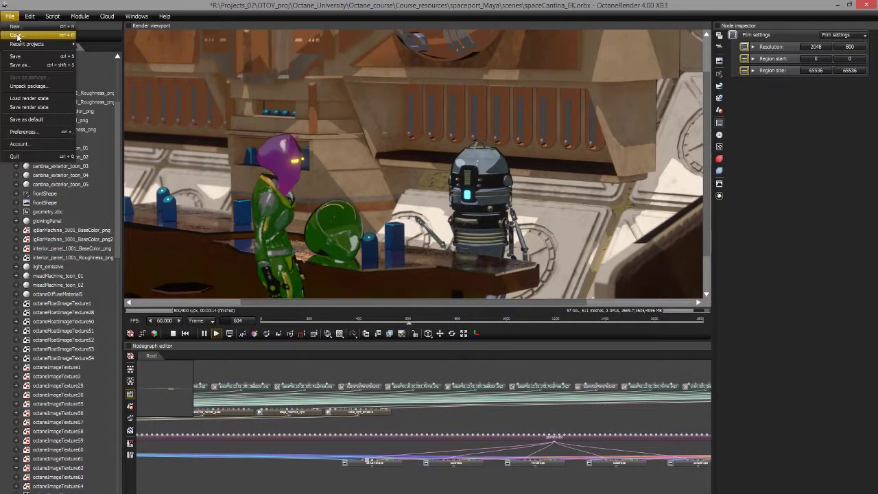
click(17, 36)
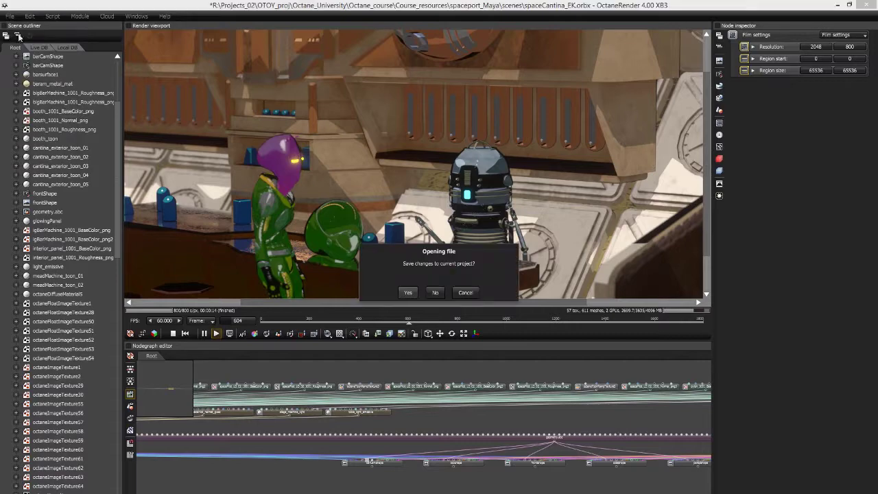
click(443, 294)
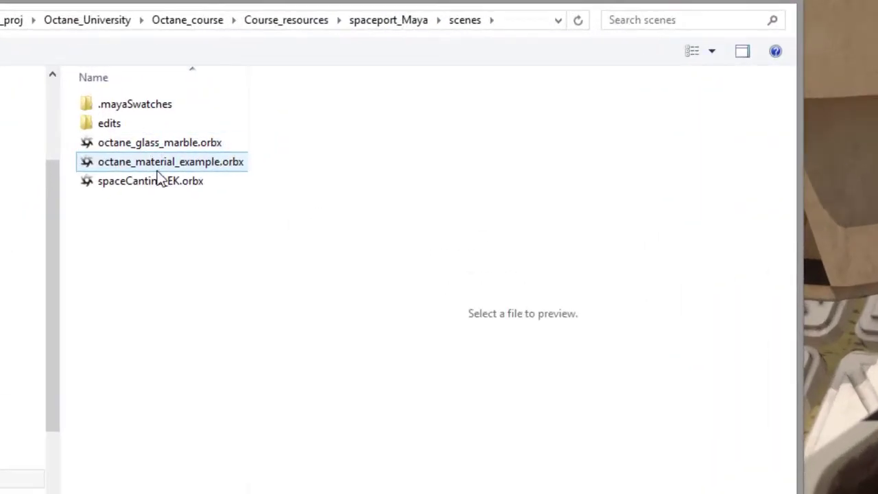
click(281, 124)
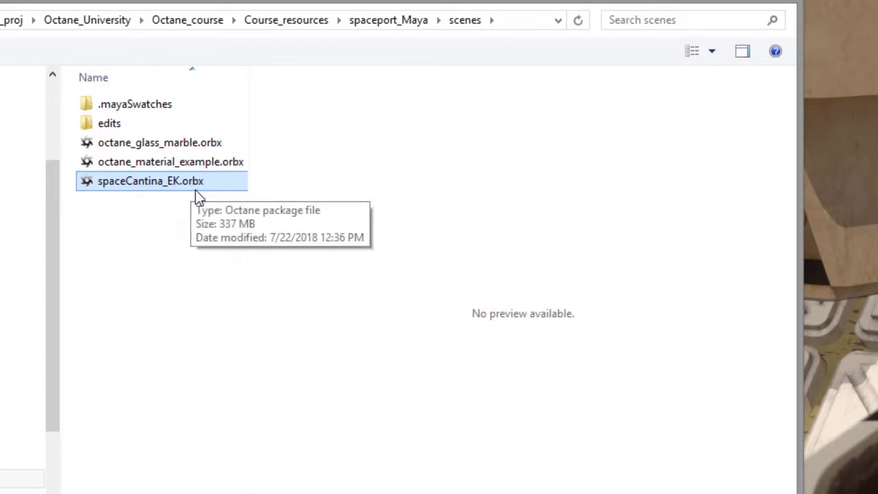
key(Return)
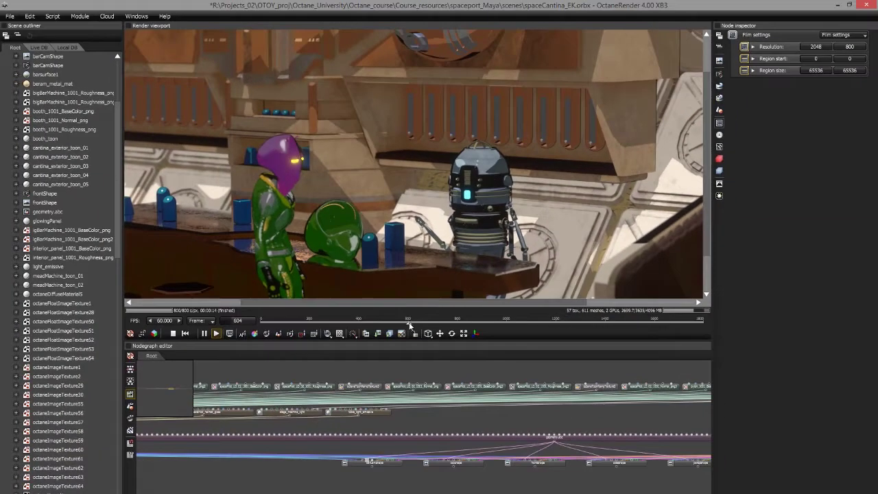
drag(409, 325, 447, 333)
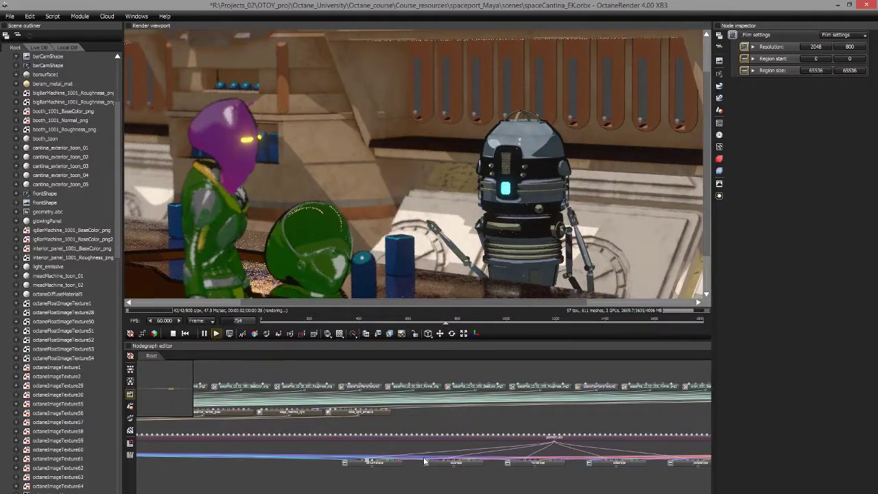
scroll(425, 453, down, 5)
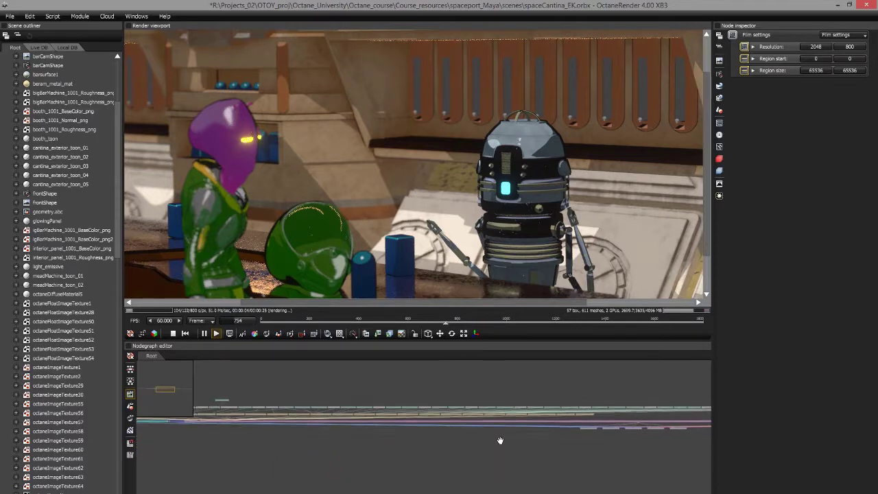
scroll(427, 445, up, 3)
scroll(306, 448, up, 2)
click(575, 415)
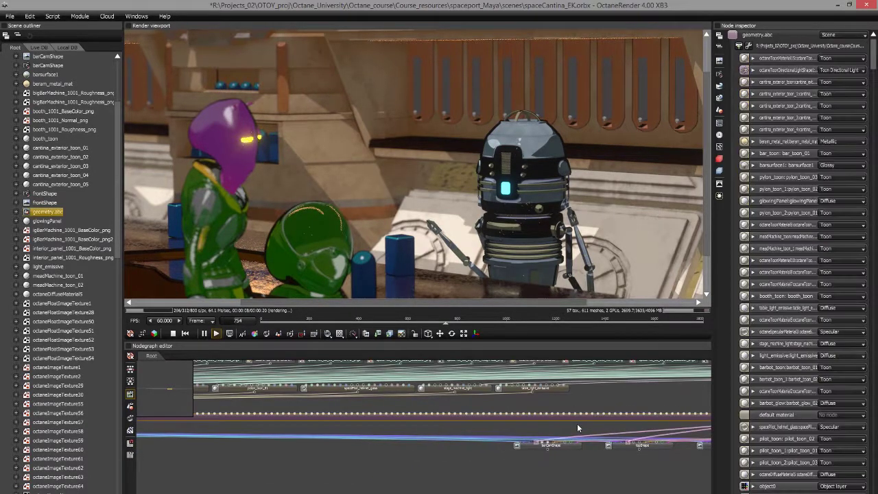
scroll(535, 425, up, 2)
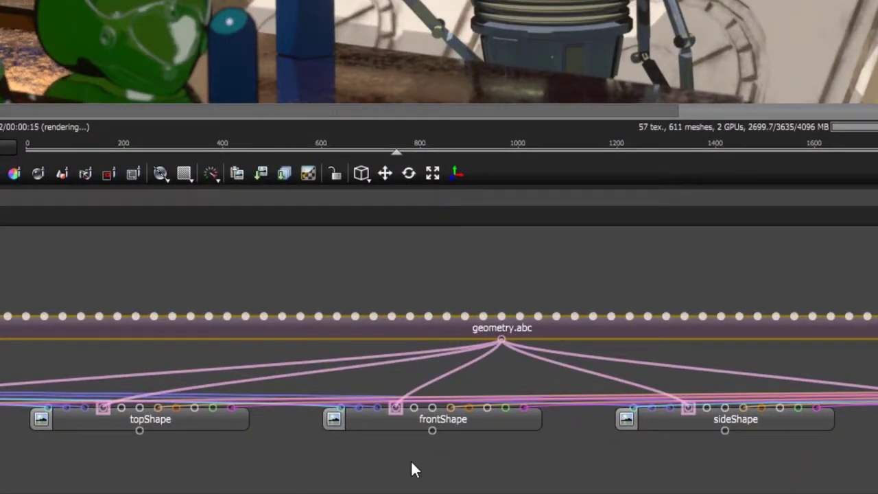
middle_drag(413, 467, 614, 433)
middle_drag(180, 459, 398, 449)
click(293, 398)
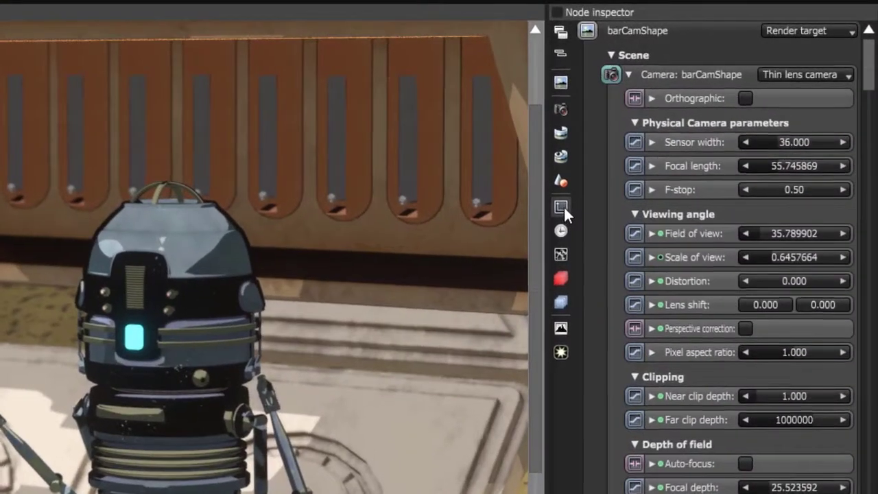
click(651, 159)
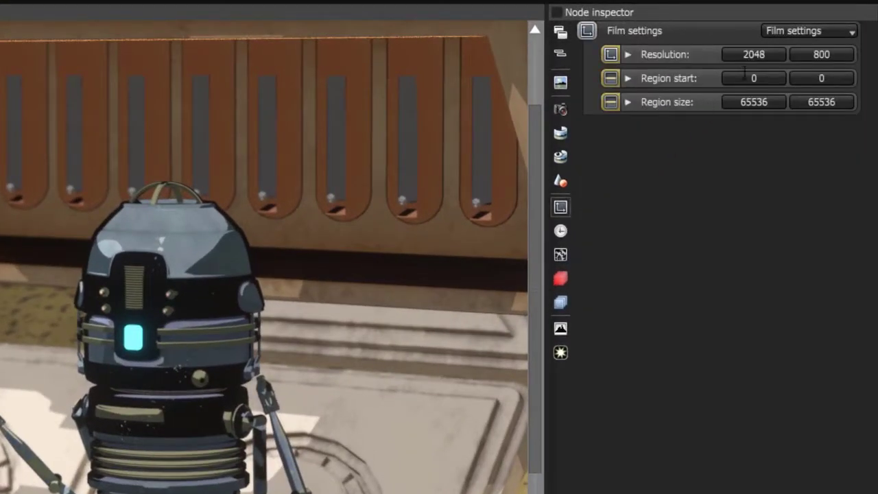